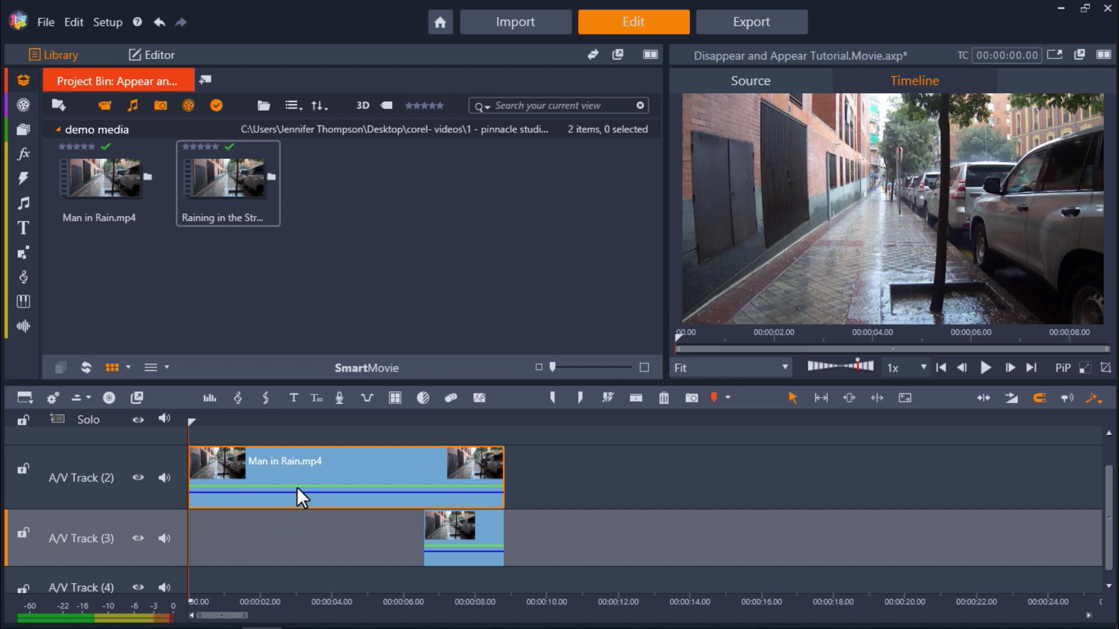
Scrub the playhead to about 00:00:07.27, where the man with the umbrella reaches the tree.
left_click_drag(296, 487, 399, 539)
left_click_drag(187, 468, 471, 506)
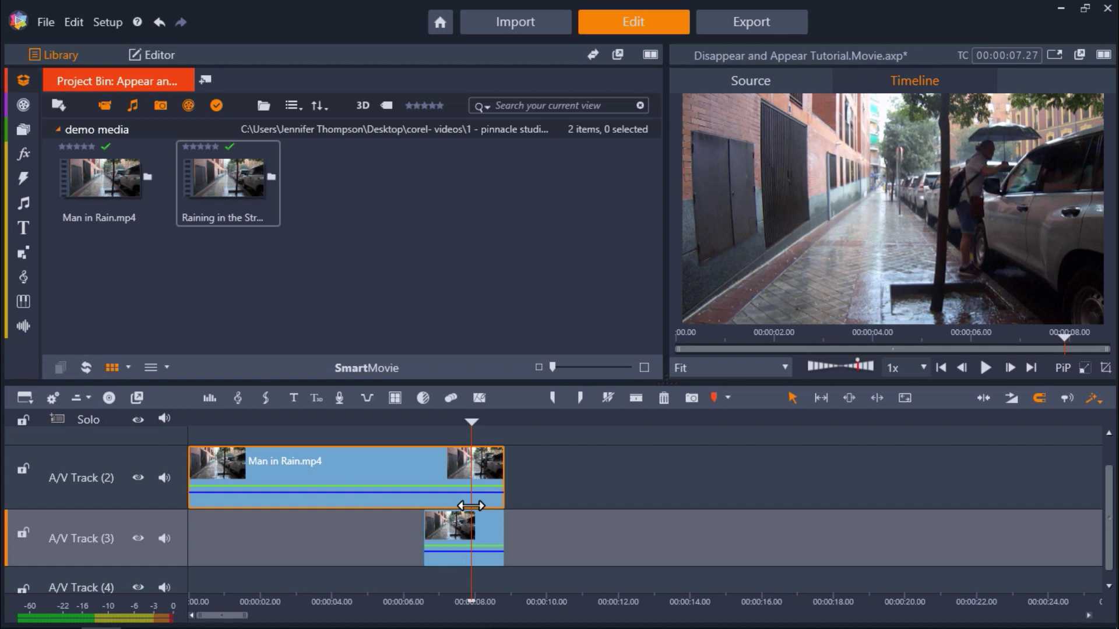
Hide A/V Track 2 so only the empty street shows, then move back to about 00:00:06.10.
left_click(451, 533)
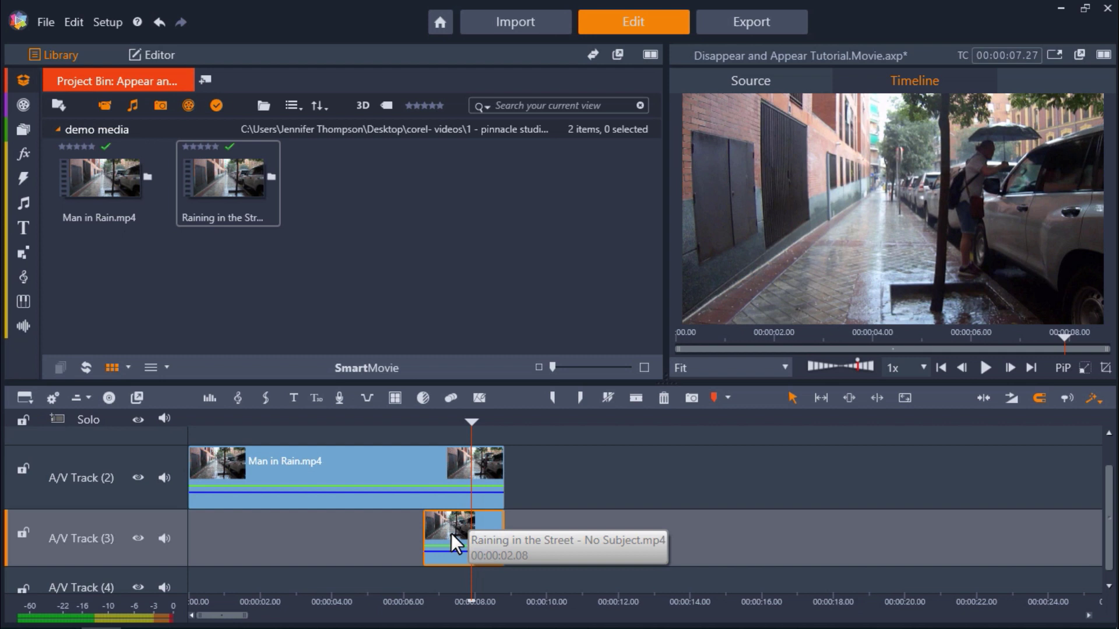
left_click(138, 478)
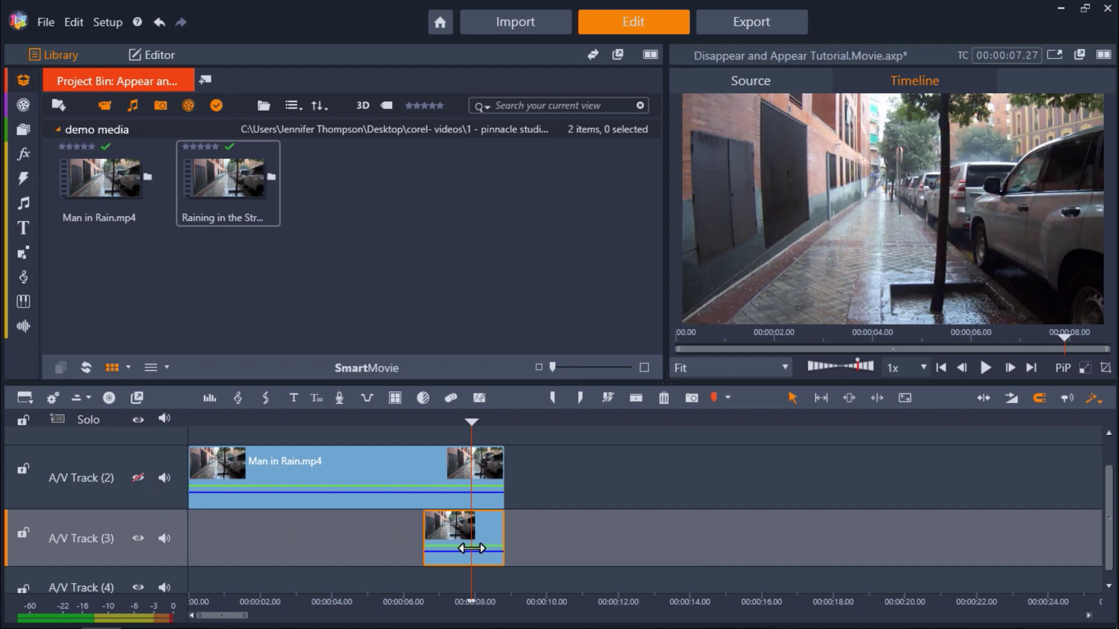
left_click_drag(472, 548, 415, 556)
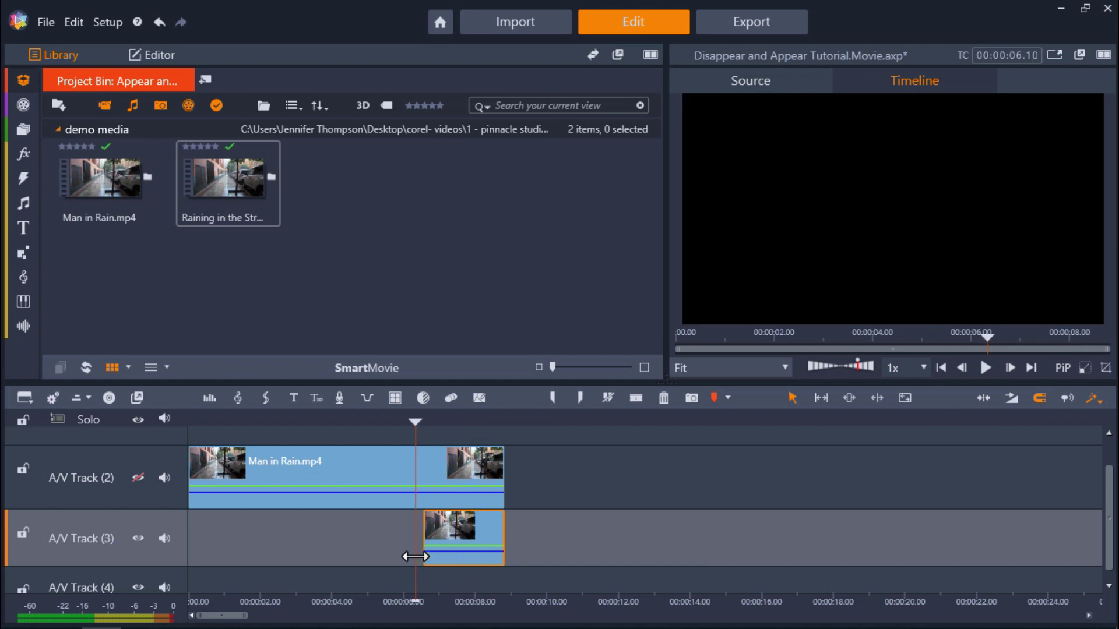
Unhide A/V Track 2 and place the playhead at the street clip's start, 00:00:06.17.
left_click(139, 478)
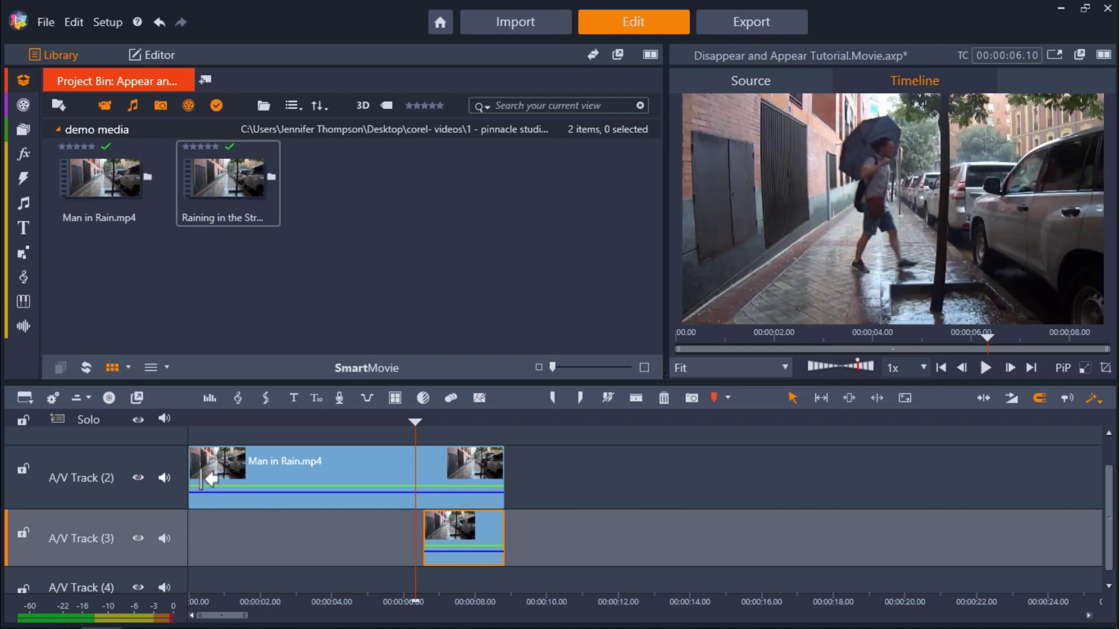
left_click(1026, 369)
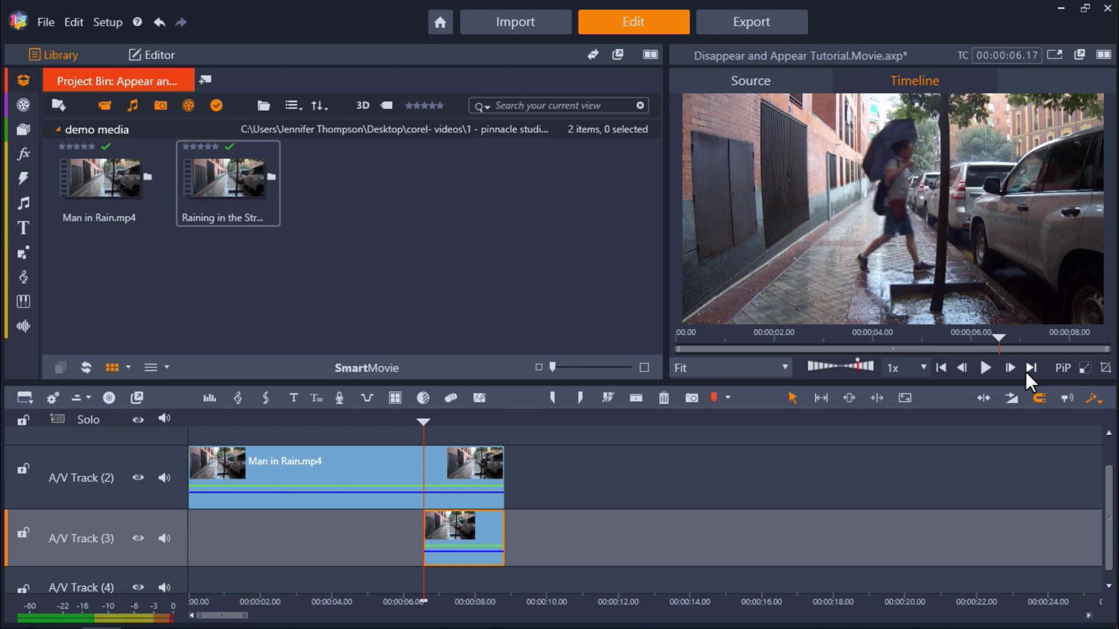
Apply 2D Editor Advanced from the 2D-3D effects to Man in Rain.mp4, set to No Preset.
double_click(441, 471)
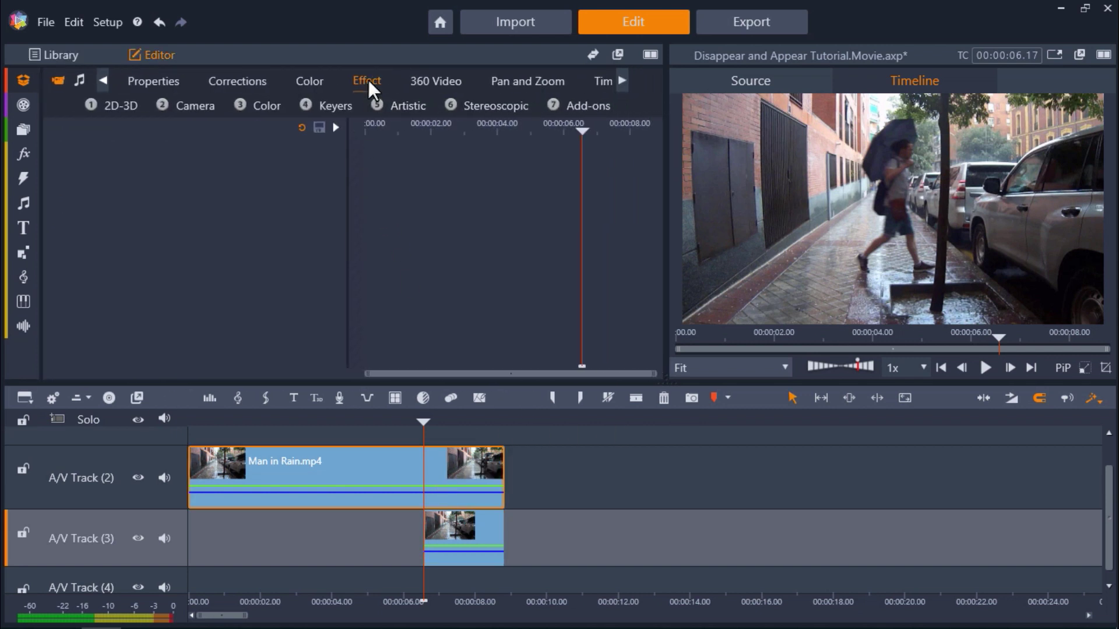
left_click(123, 109)
left_click(290, 182)
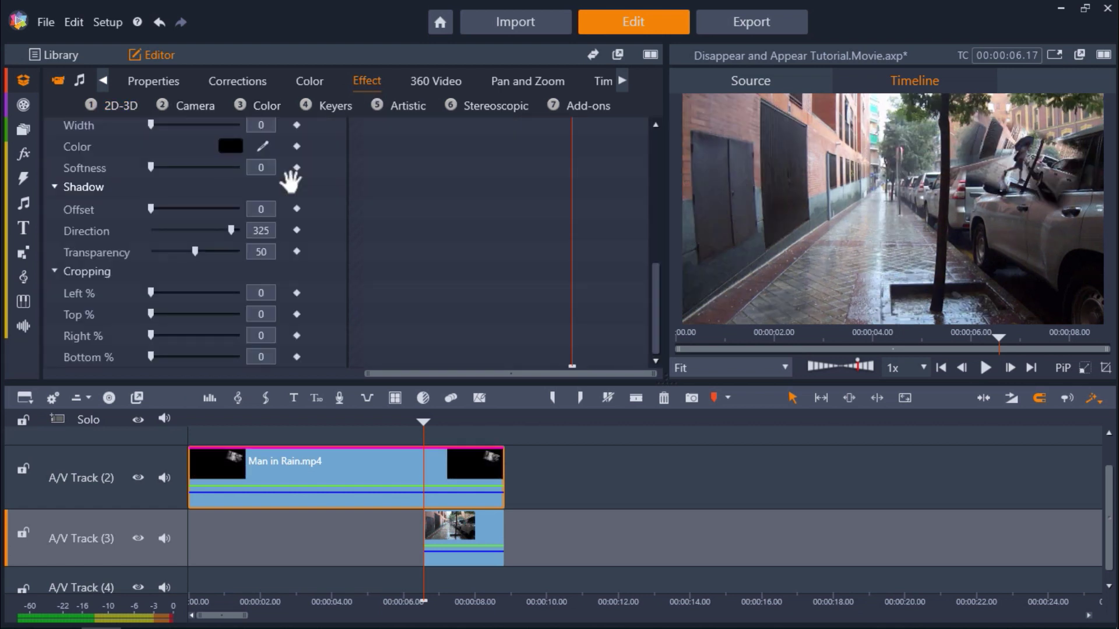
left_click_drag(655, 282, 648, 162)
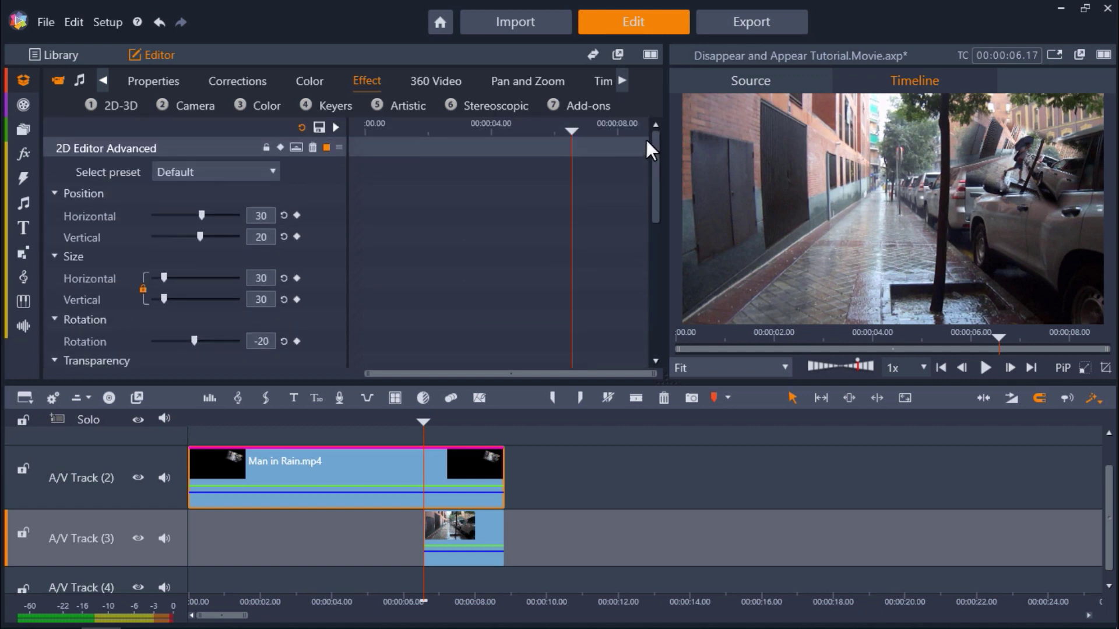
left_click(250, 174)
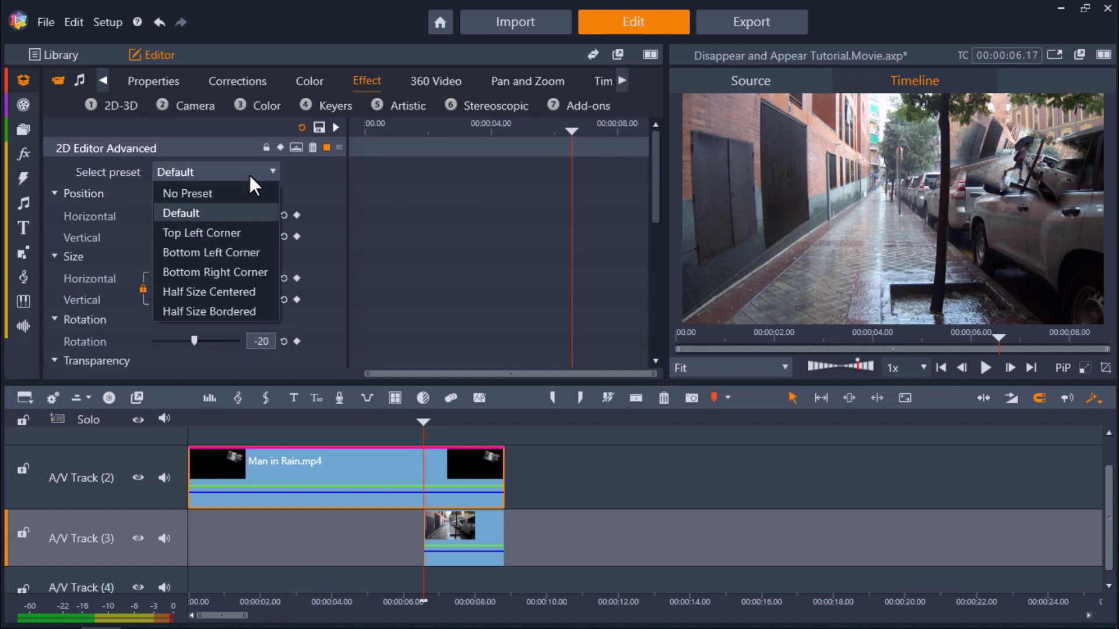
left_click(243, 193)
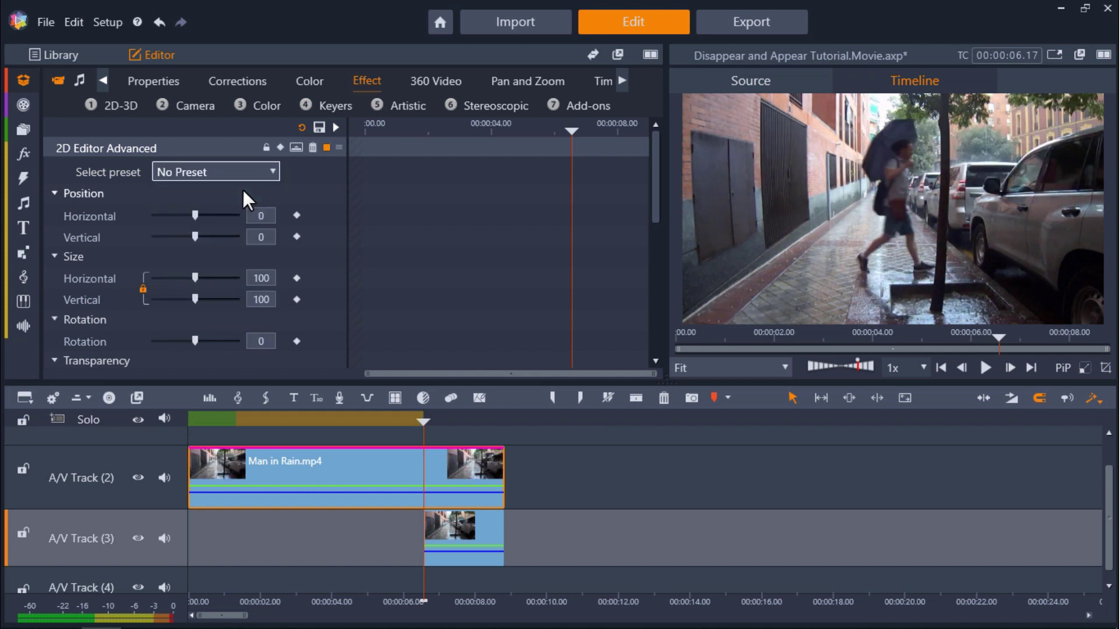
Enable keyframing on 2D Editor Advanced, advance to 00:00:06.18, and bring Cropping into view.
left_click(280, 147)
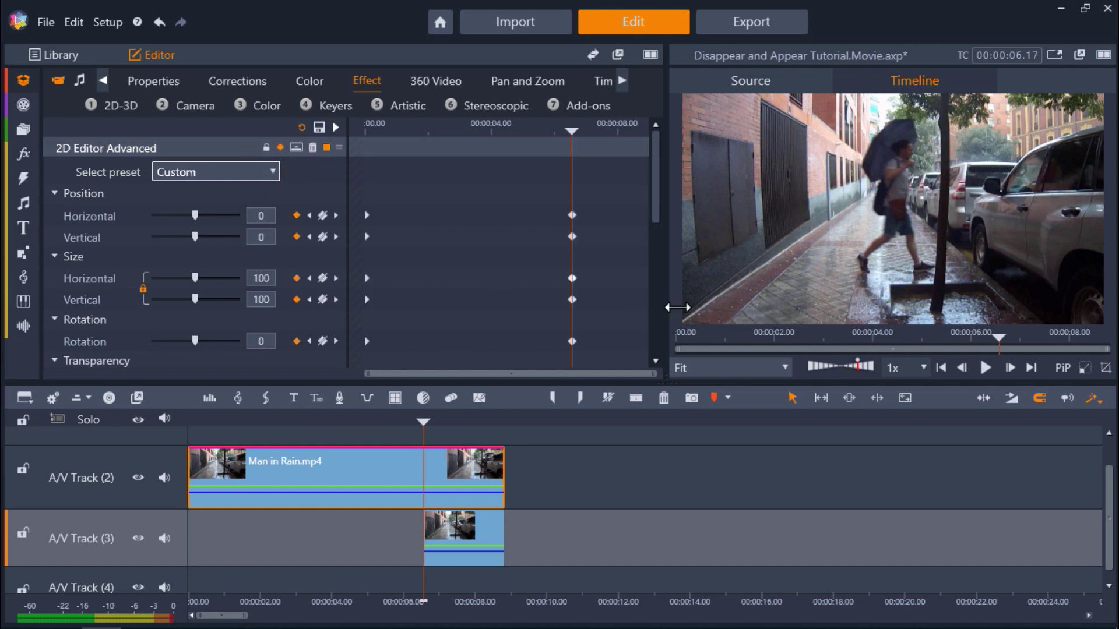
left_click(1009, 366)
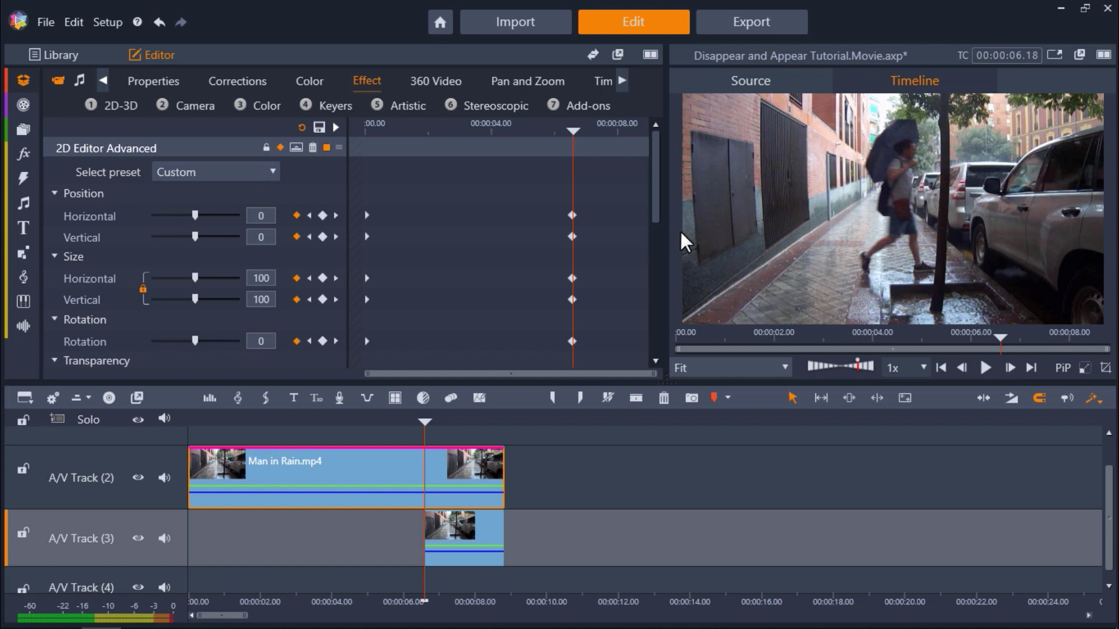
left_click_drag(653, 212, 644, 356)
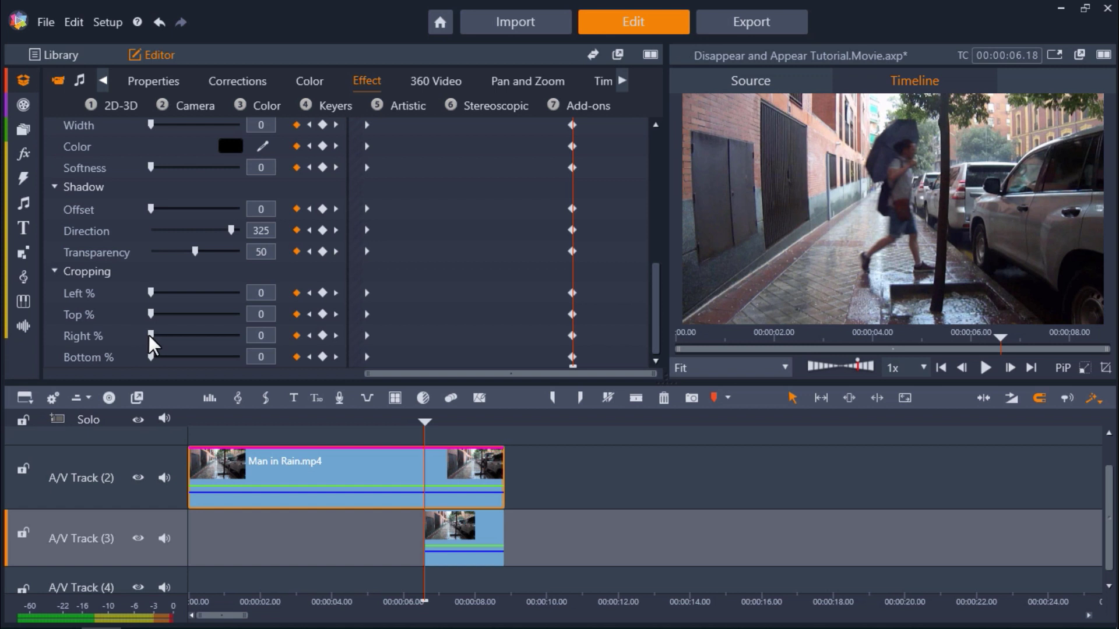
Crop 37.9% off the right of Man in Rain, with A/V Track 3 hidden to judge the edge.
left_click_drag(150, 336, 187, 333)
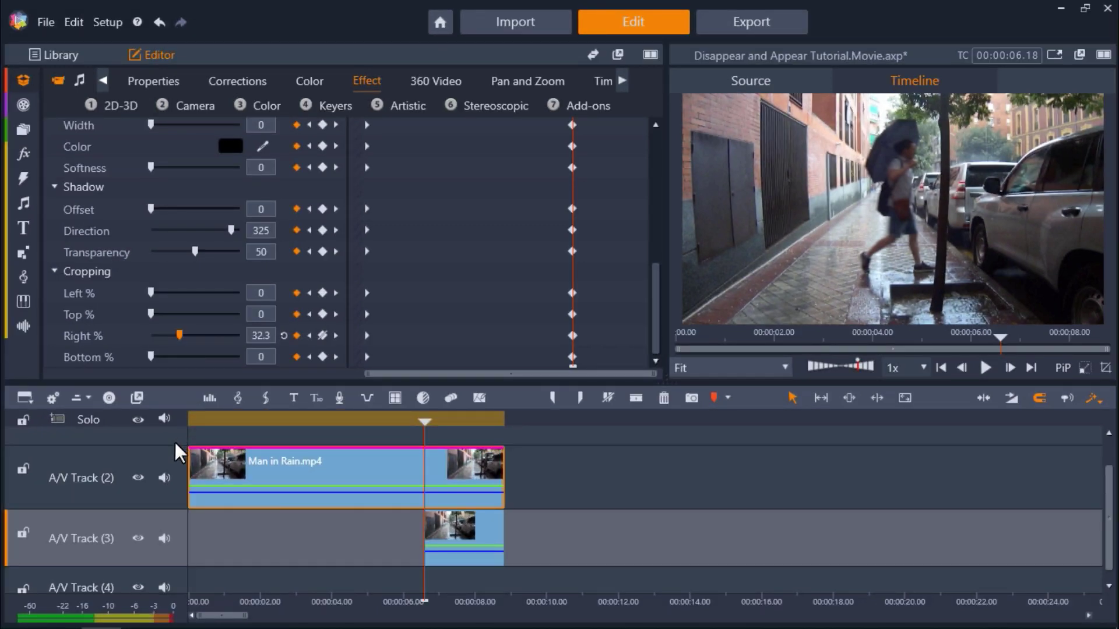
left_click(141, 542)
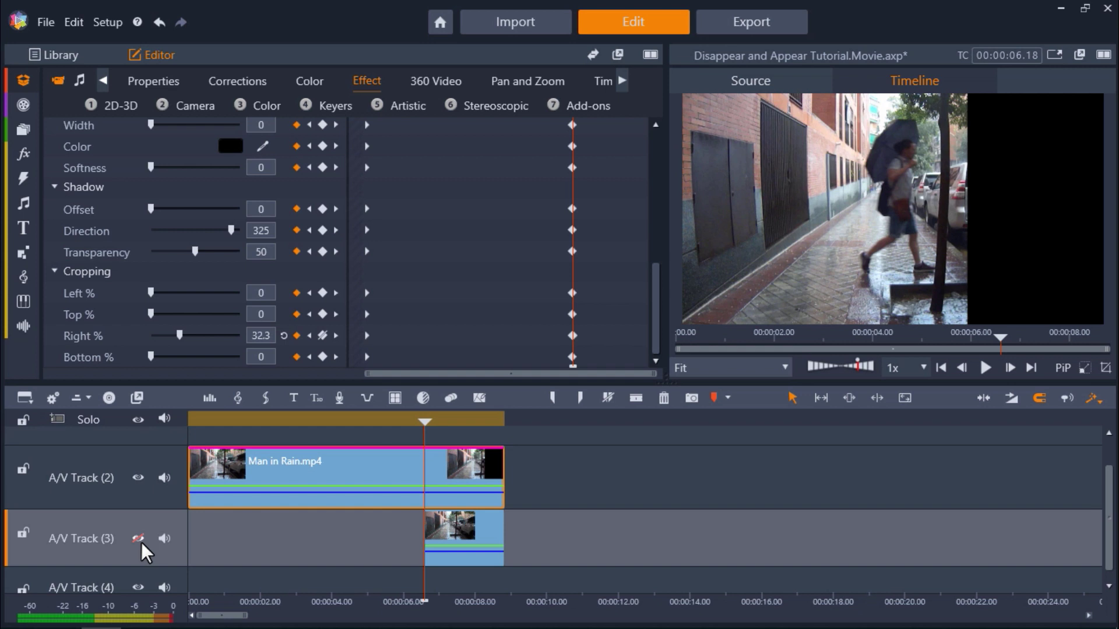
left_click_drag(180, 336, 185, 335)
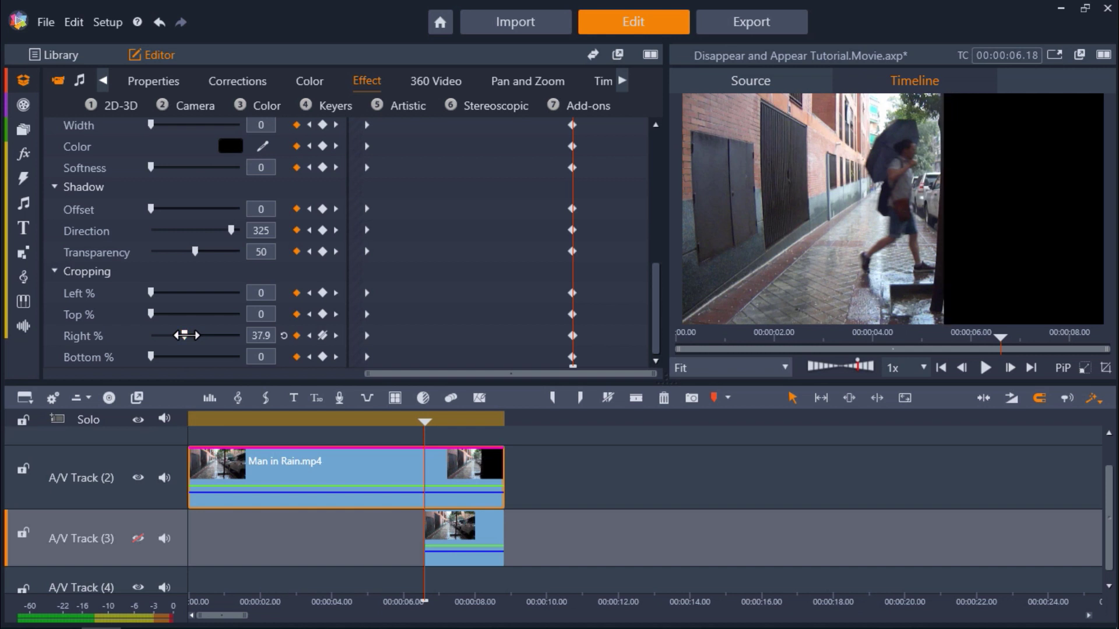
Unhide A/V Track 3, nudge to 00:00:06.19, and play to watch the man vanish behind the tree.
left_click(138, 538)
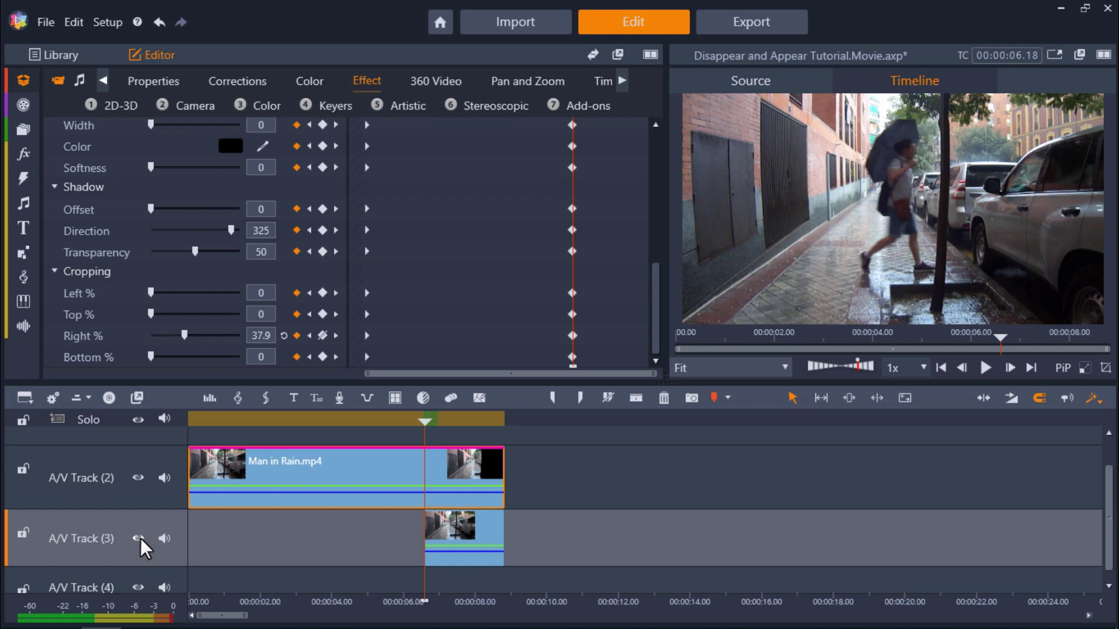
left_click_drag(423, 467, 479, 469)
key("space")
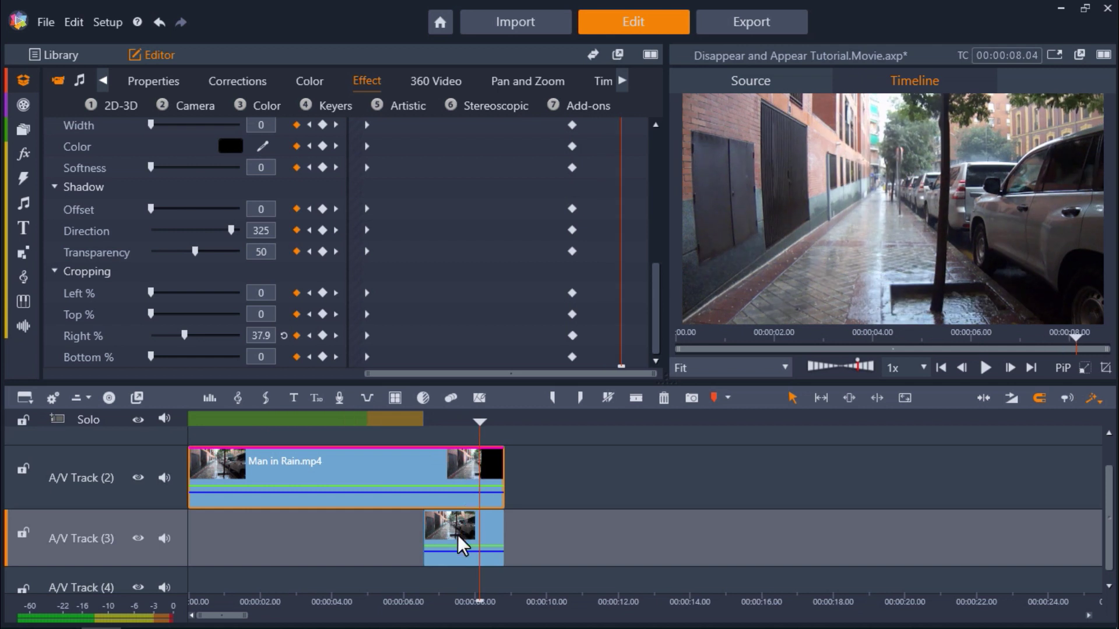
Apply the Color category's Image Correction effect to the Raining in the Street clip.
left_click(457, 533)
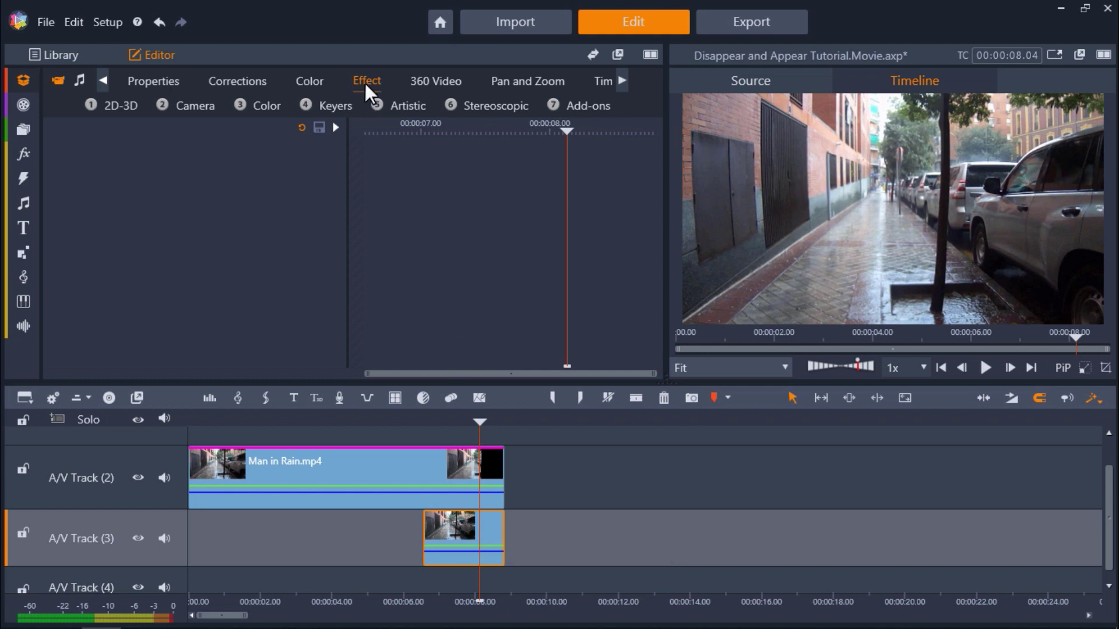
left_click(260, 110)
left_click(651, 172)
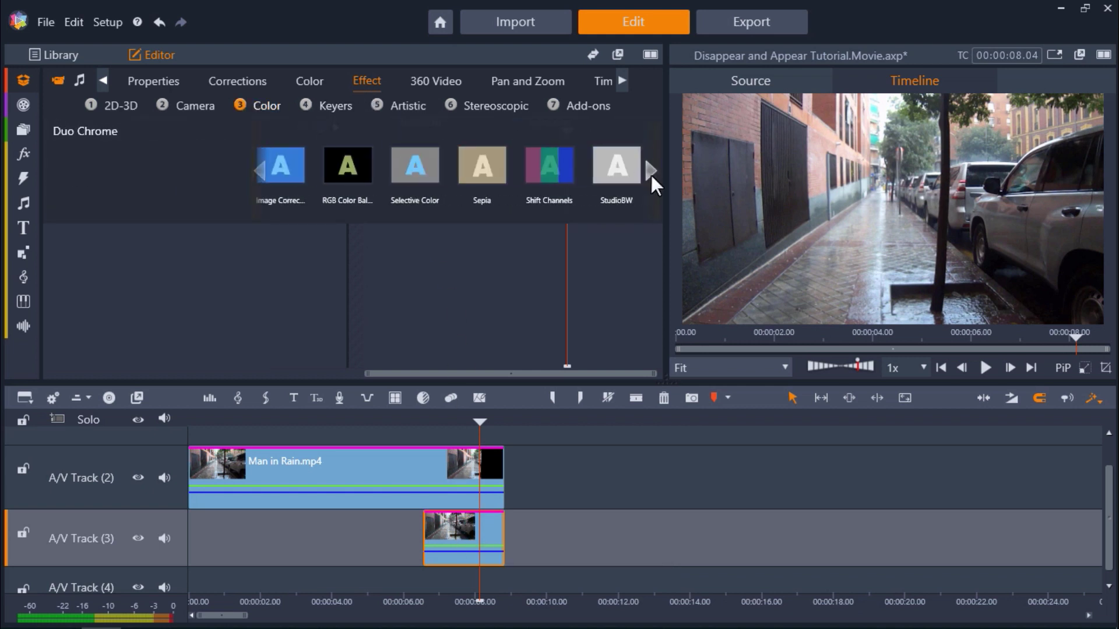
left_click(292, 185)
double_click(292, 186)
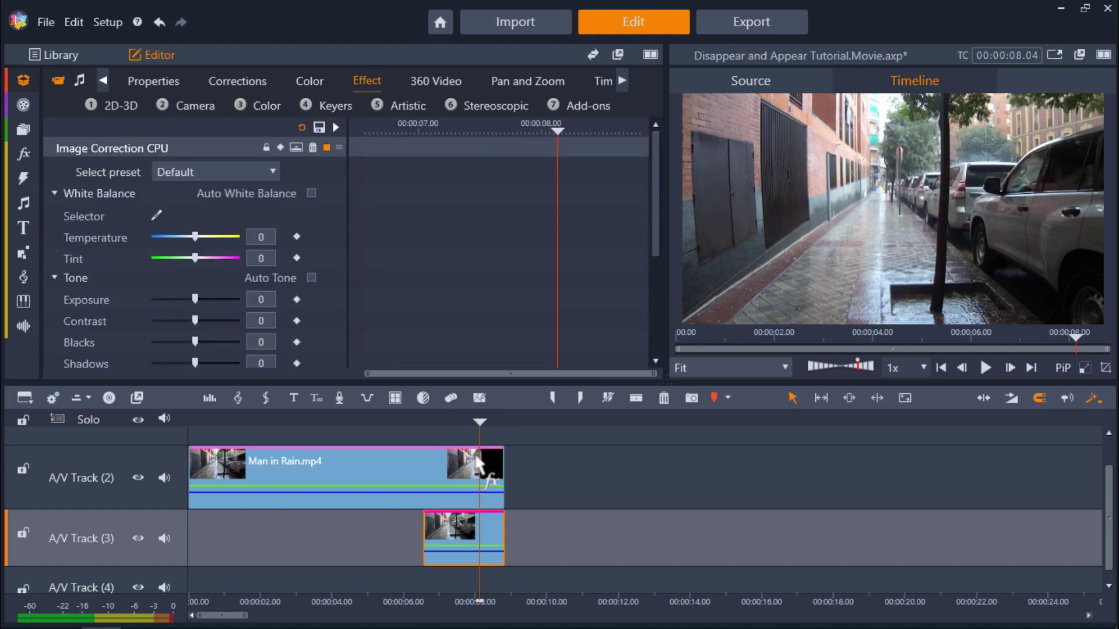
Raise the street clip's Exposure to 3 at the tree moment, then scrub back to about 00:00:05.07.
left_click_drag(479, 459, 438, 463)
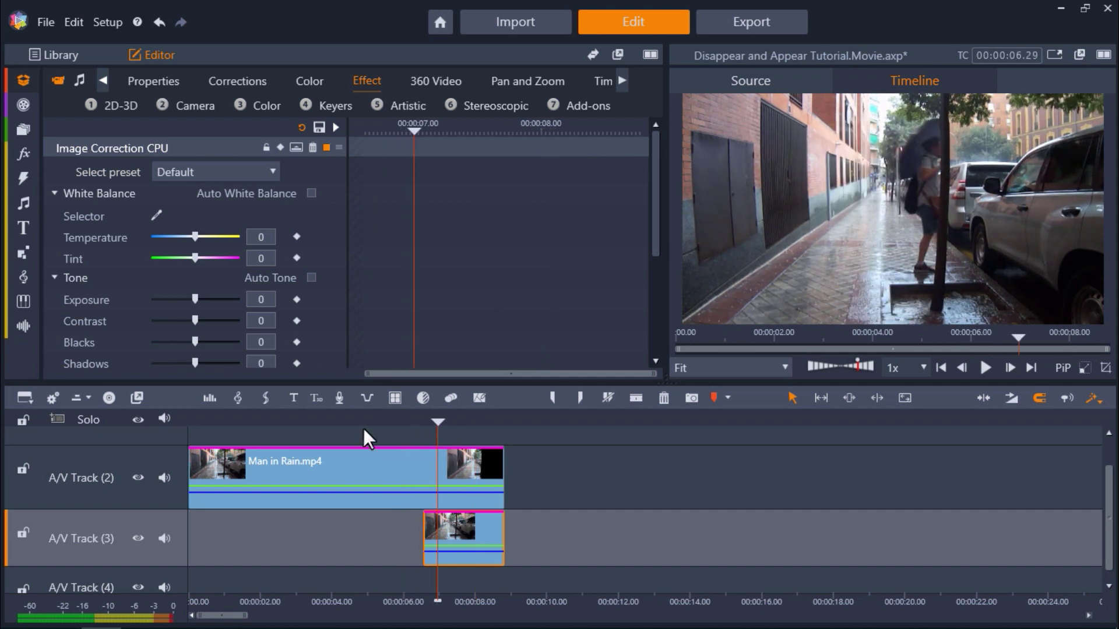
left_click_drag(196, 301, 199, 300)
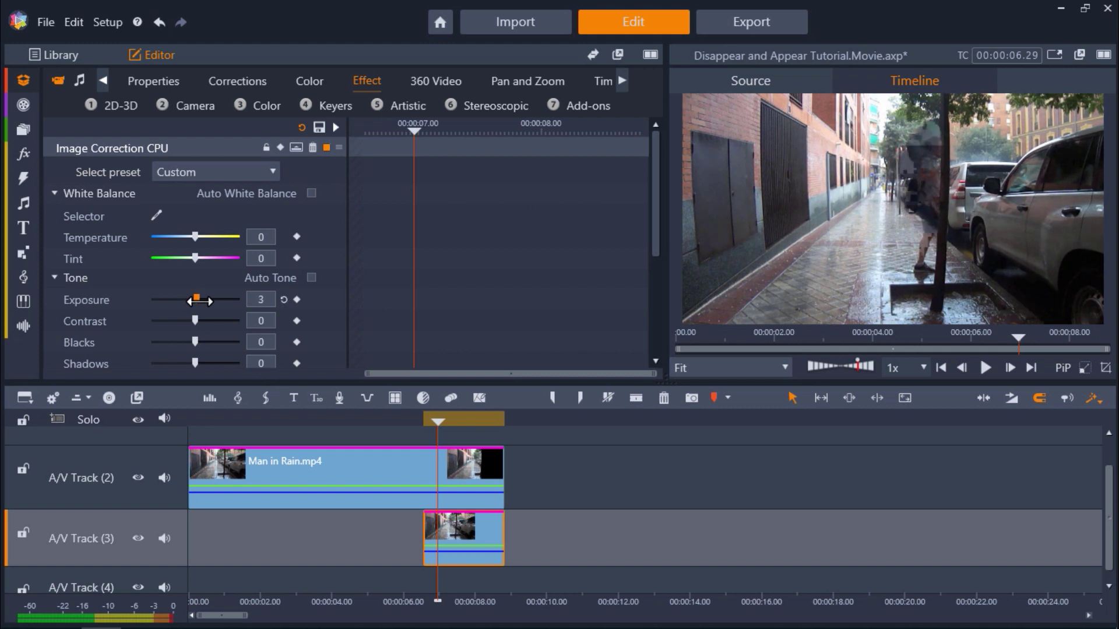
left_click_drag(437, 444, 476, 452)
Return the playhead to the start of the timeline to play the finished effect.
key("Home")
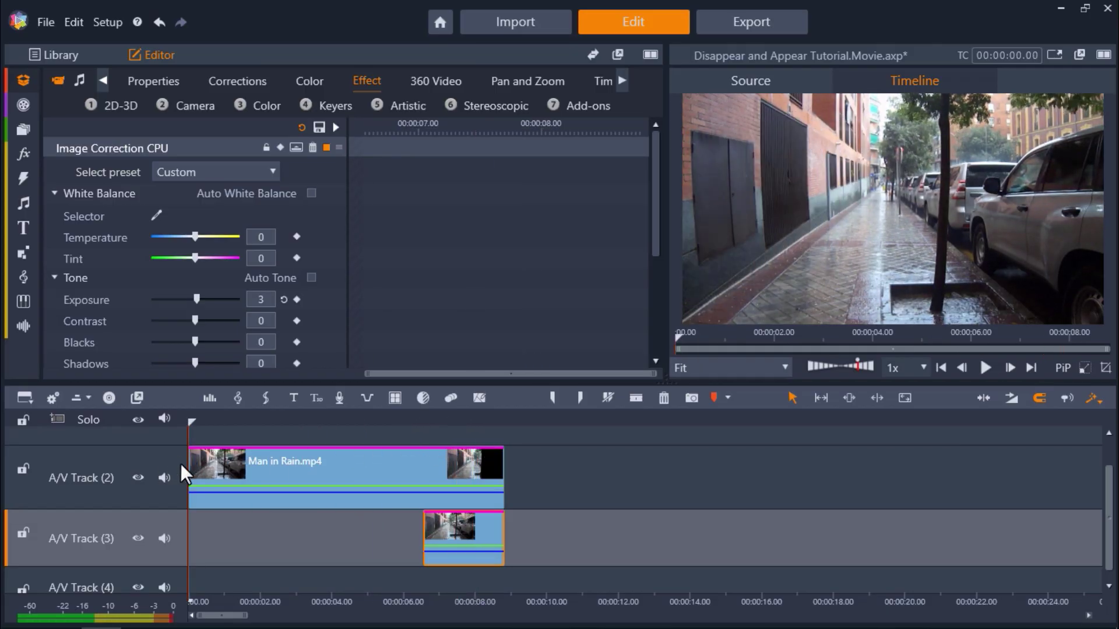